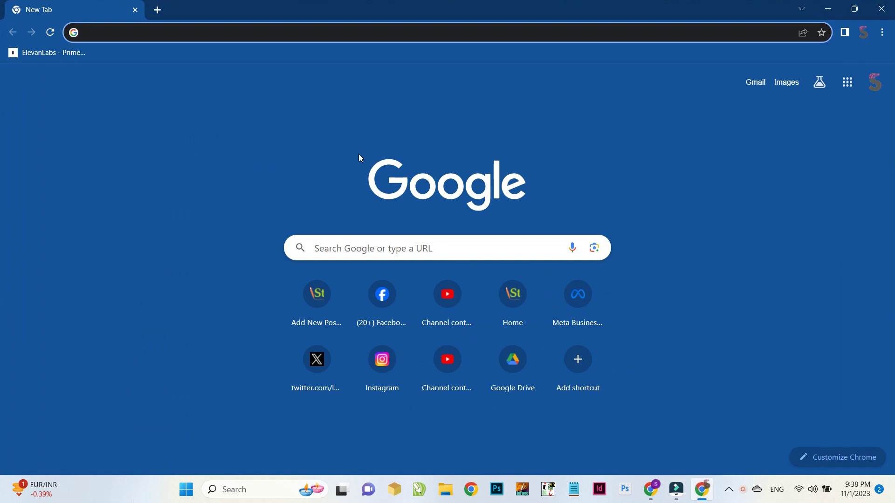
# Search Google for "adobe firefly" and open Adobe's Firefly page on the India - English site
pyautogui.write('adobe fi')
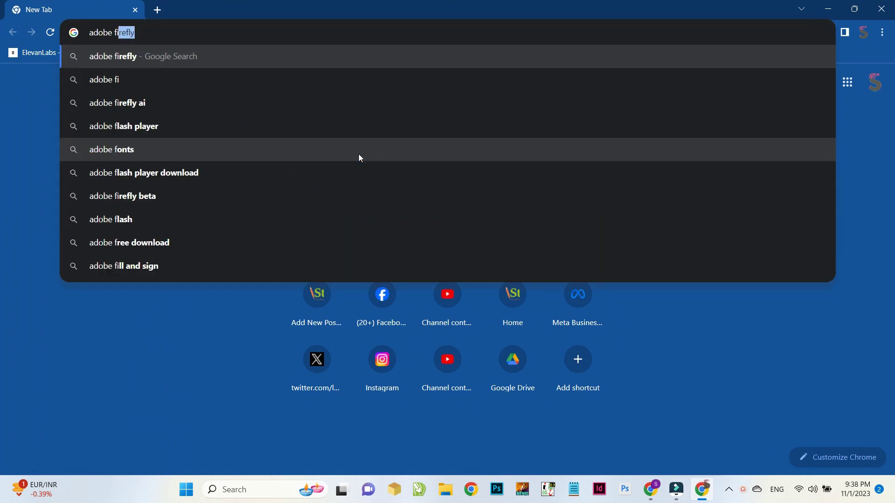
pyautogui.write('refl')
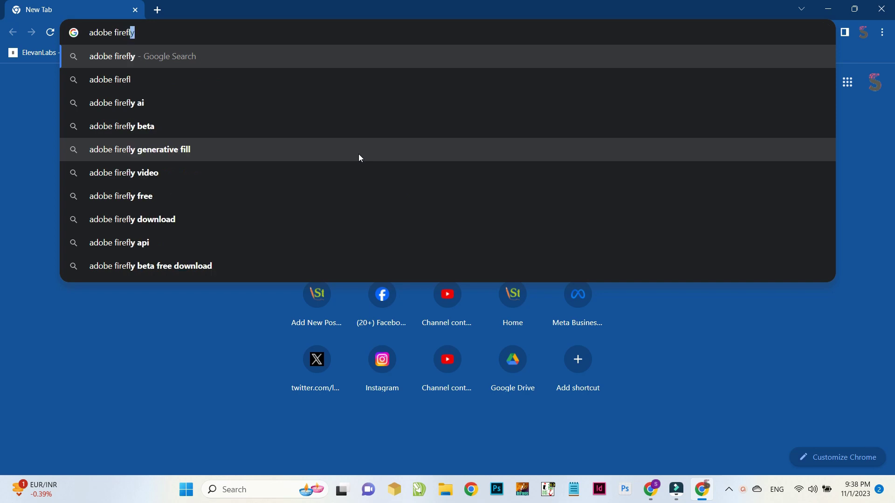
pyautogui.write('y')
pyautogui.press('Return')
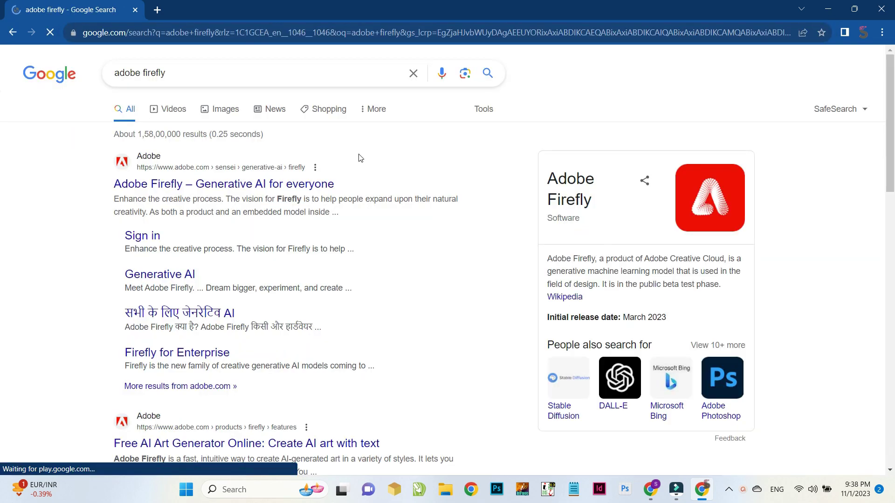
pyautogui.click(225, 186)
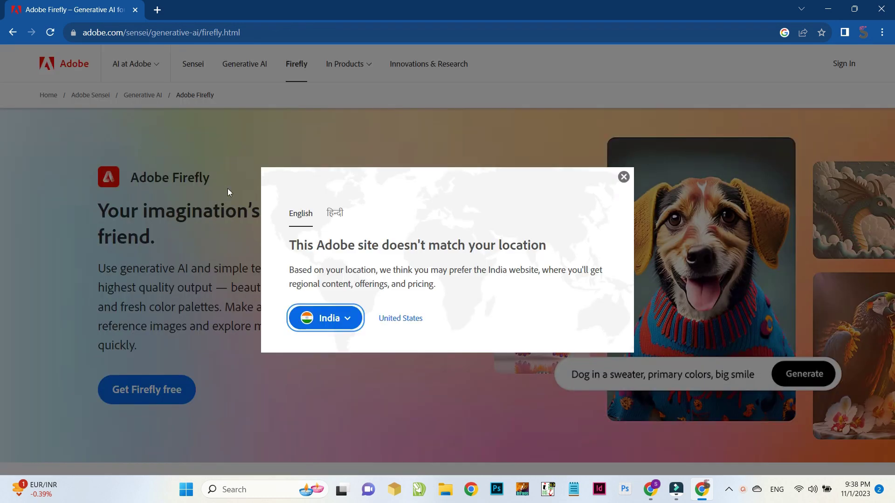
pyautogui.click(322, 322)
pyautogui.click(323, 341)
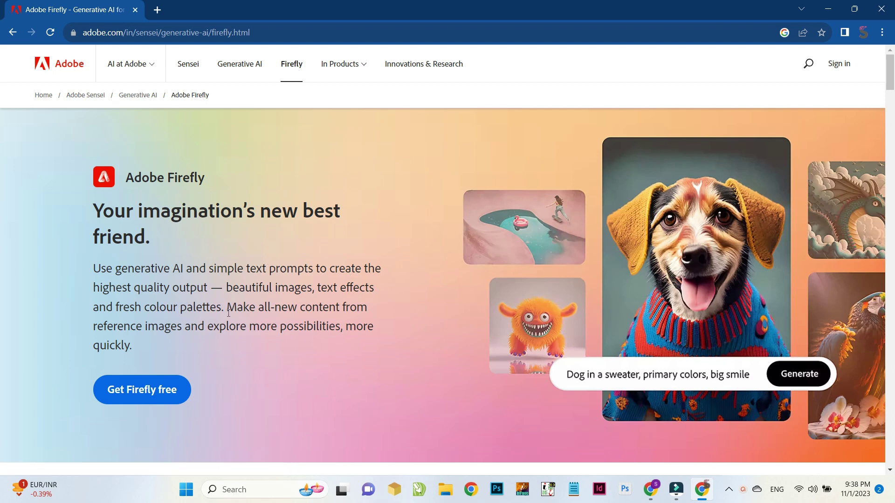
# Open the Generative fill tool in the free Firefly web app and check that its sign-in page loads
pyautogui.click(156, 391)
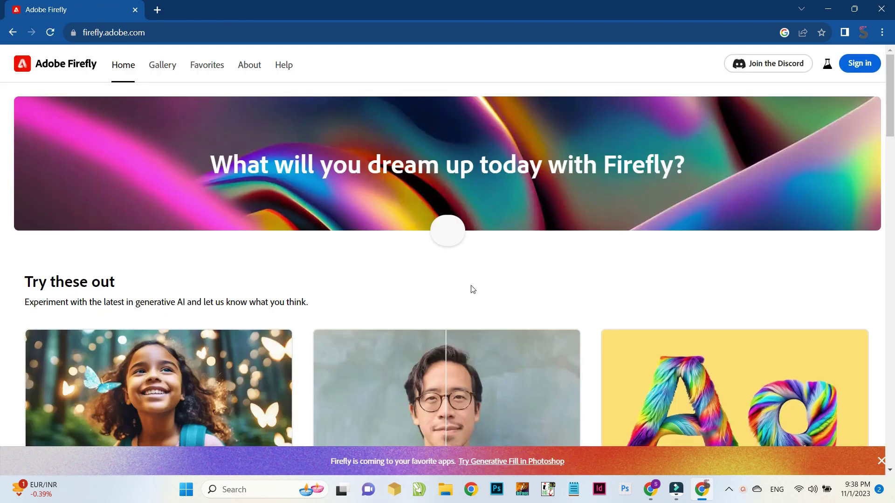
pyautogui.scroll(-5, 455, 292)
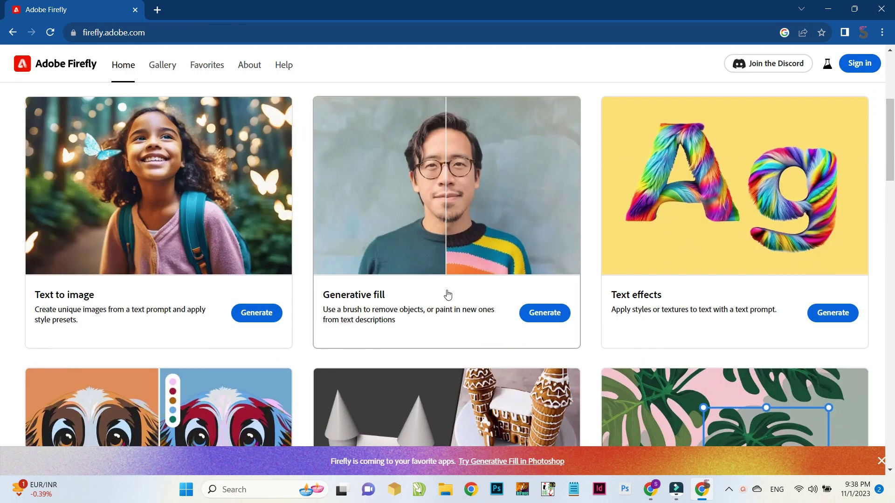
pyautogui.click(538, 315)
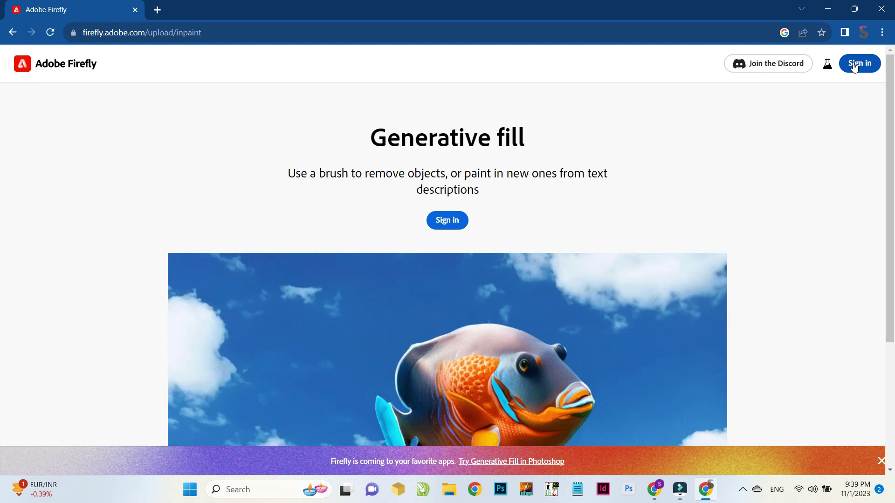
pyautogui.click(859, 63)
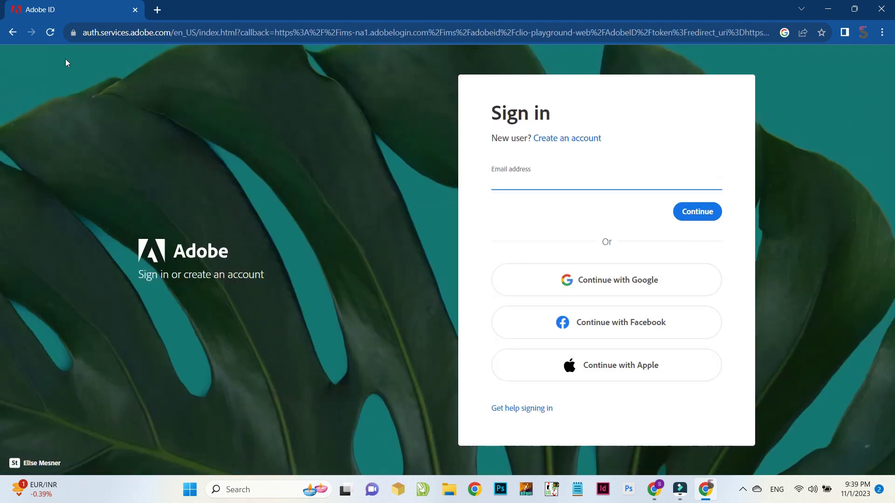
pyautogui.click(12, 32)
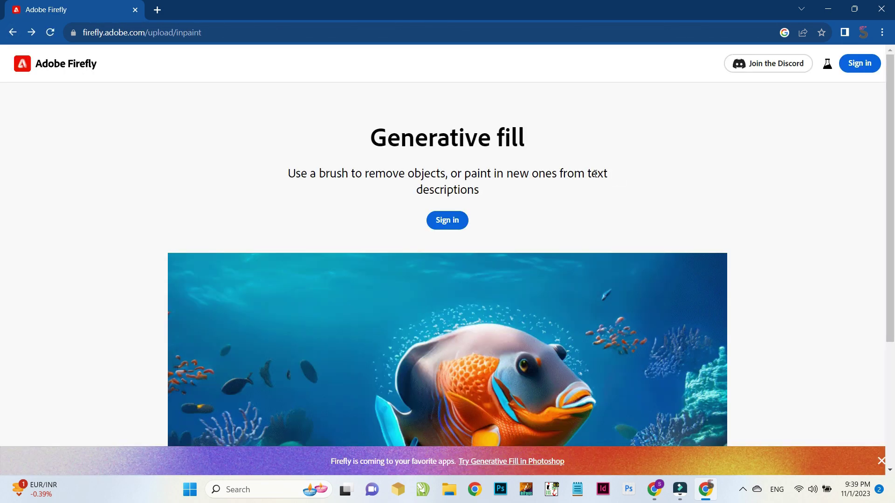
# Switch to Windows Settings and open the list of network adapters through the advanced network settings
pyautogui.click(799, 491)
pyautogui.click(799, 492)
pyautogui.click(799, 491)
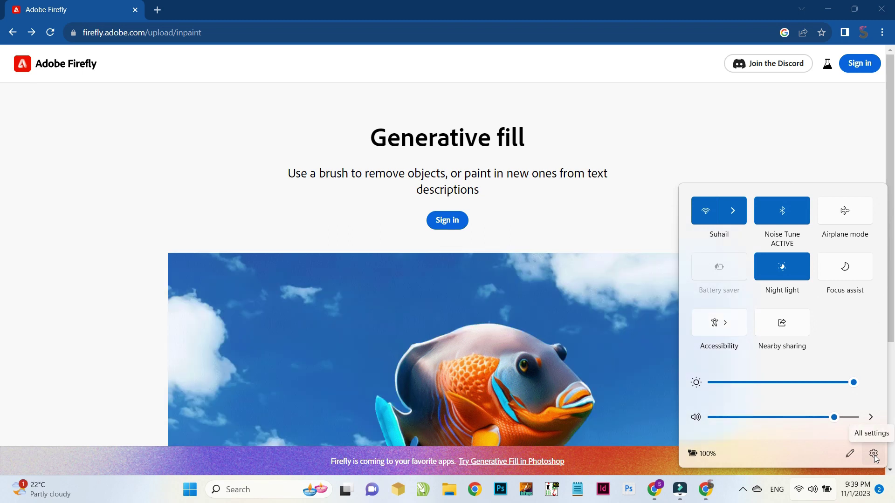
pyautogui.click(874, 457)
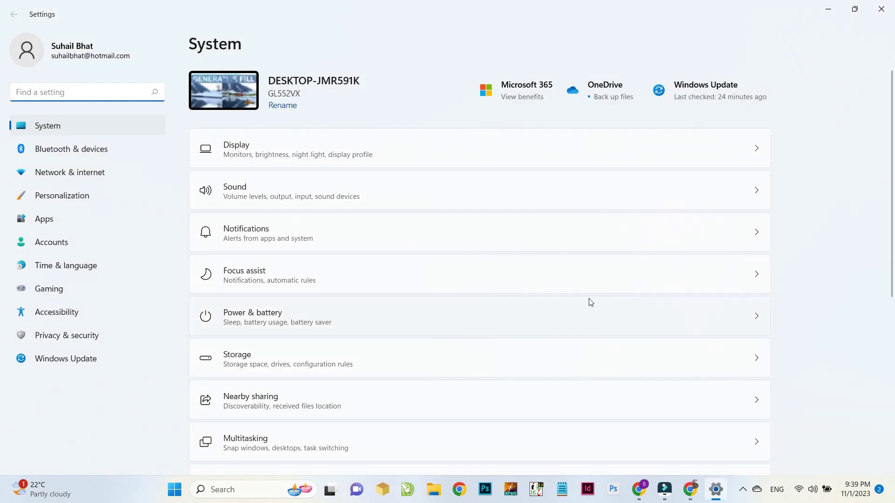
pyautogui.scroll(-5, 590, 302)
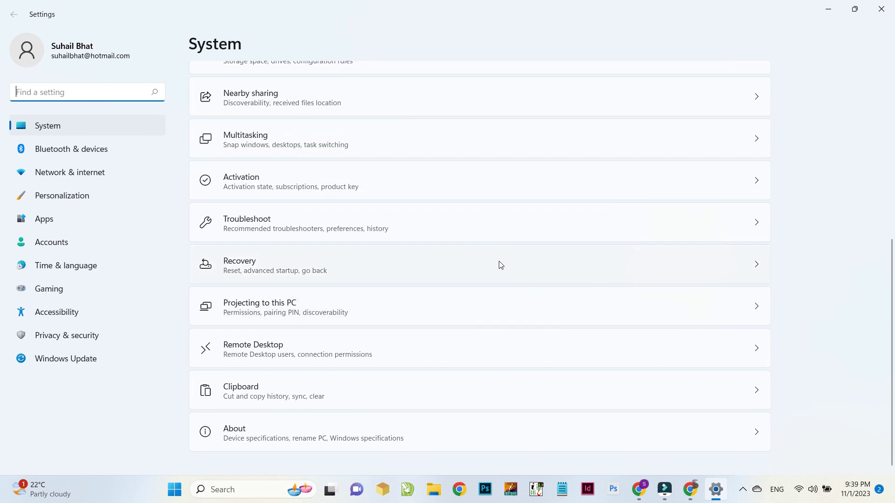
pyautogui.click(114, 175)
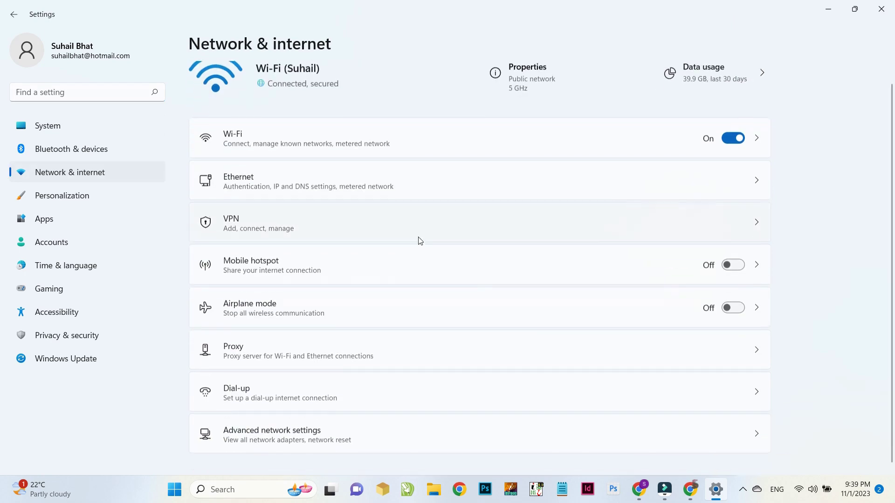
pyautogui.click(360, 438)
pyautogui.scroll(-3, 355, 266)
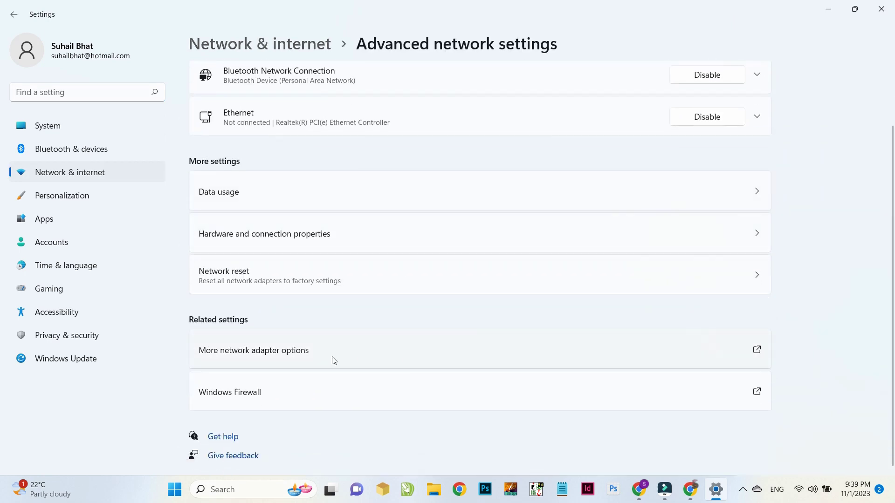
pyautogui.click(262, 358)
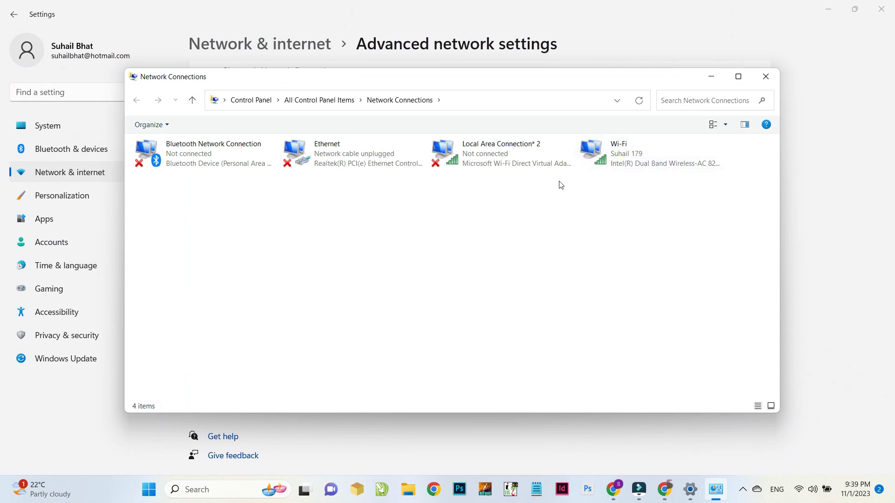
# Set the Wi-Fi adapter's Internet Protocol Version 4 (TCP/IPv4) to obtain the DNS server address automatically
pyautogui.doubleClick(612, 170)
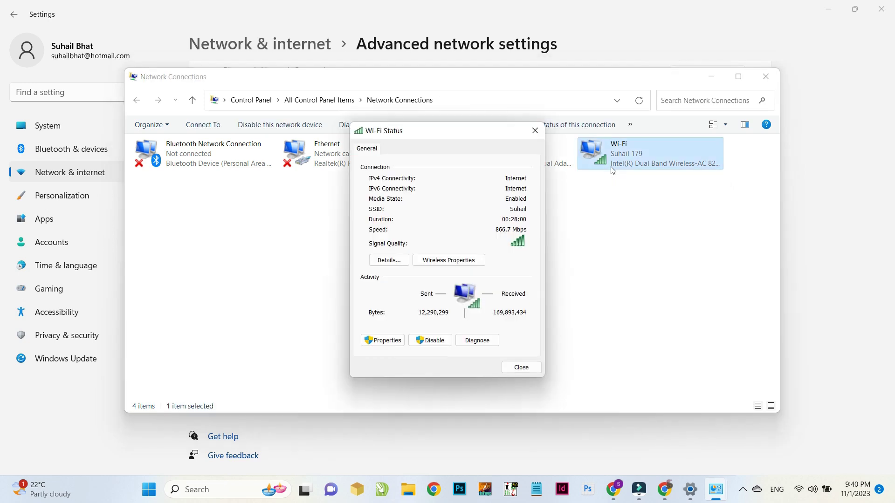
pyautogui.click(383, 340)
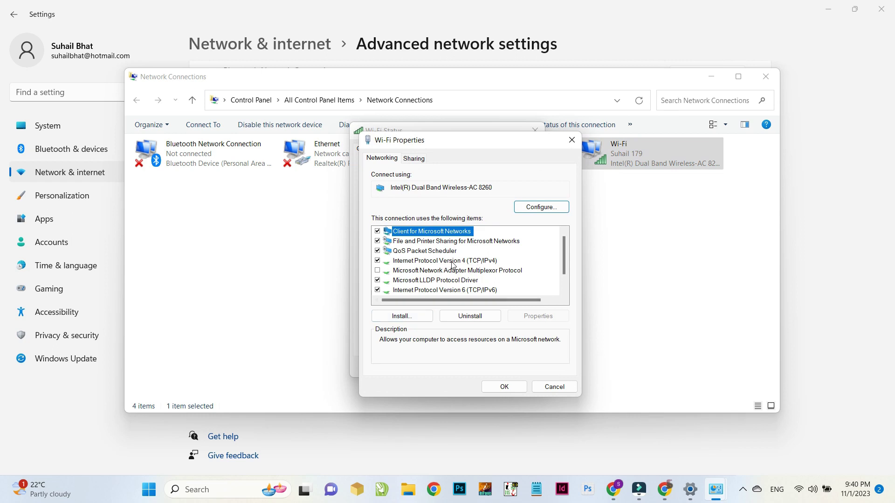
pyautogui.doubleClick(486, 262)
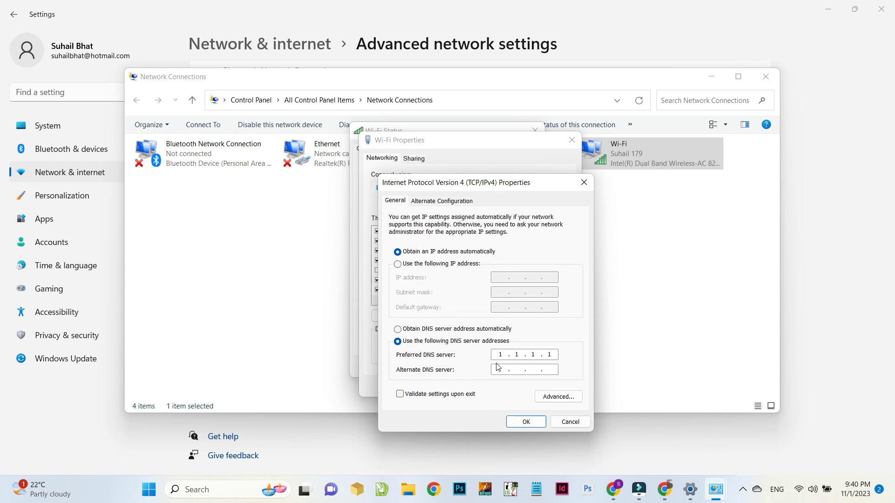
pyautogui.click(452, 329)
pyautogui.click(517, 420)
pyautogui.click(513, 390)
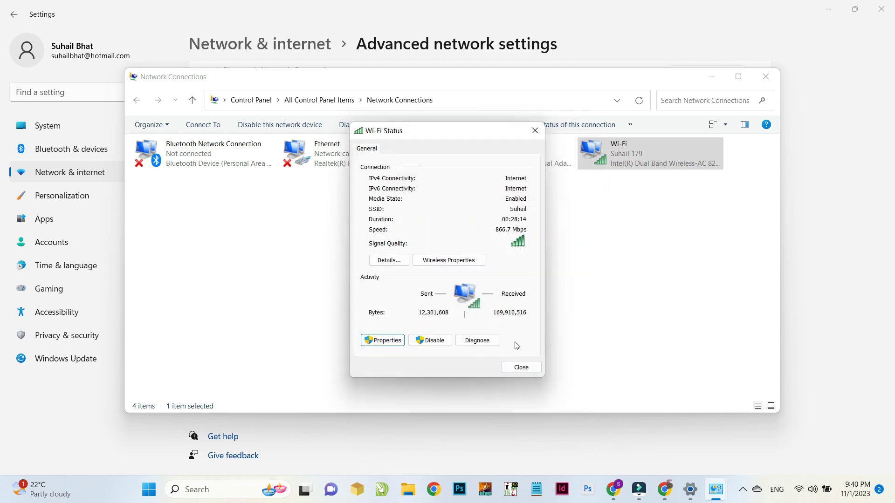
pyautogui.click(519, 366)
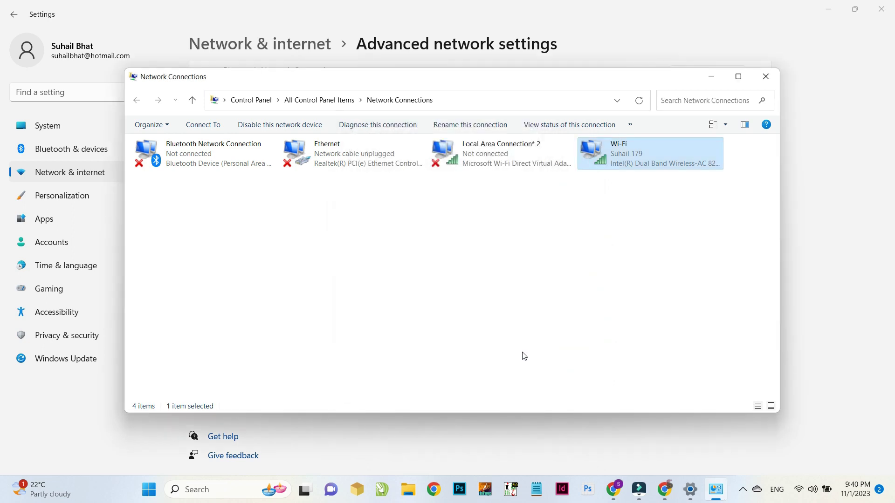
# Switch to Chrome, close its window, and reopen it maximized with the Shift profile
pyautogui.click(665, 489)
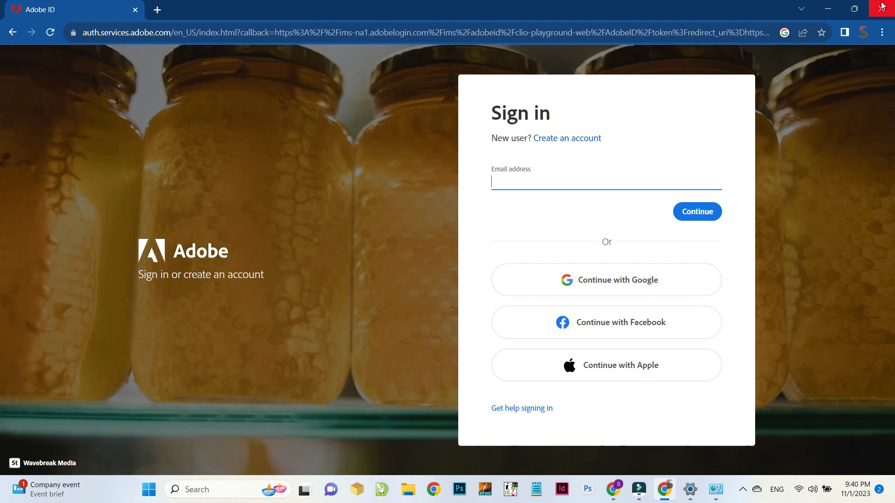
pyautogui.click(882, 9)
pyautogui.click(459, 489)
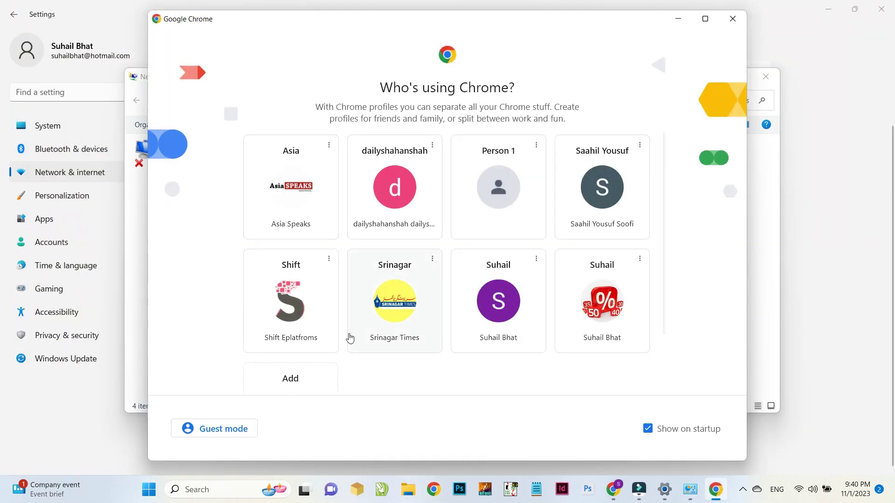
pyautogui.click(314, 320)
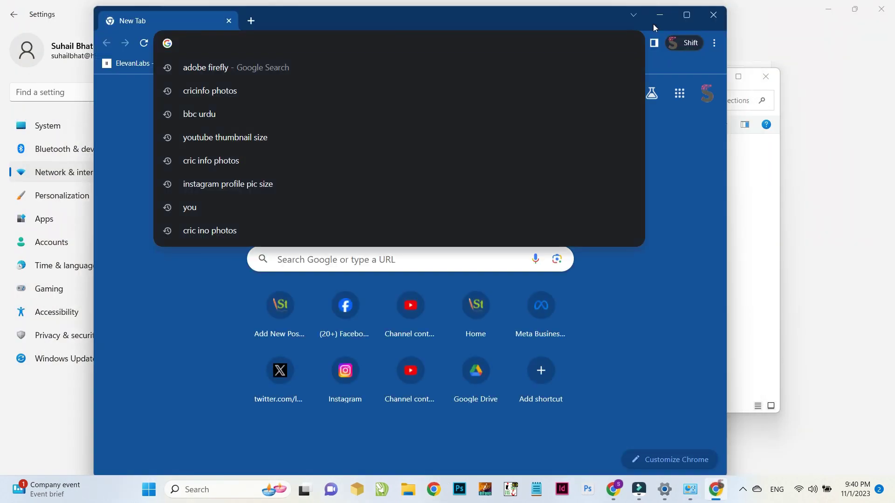
pyautogui.click(687, 15)
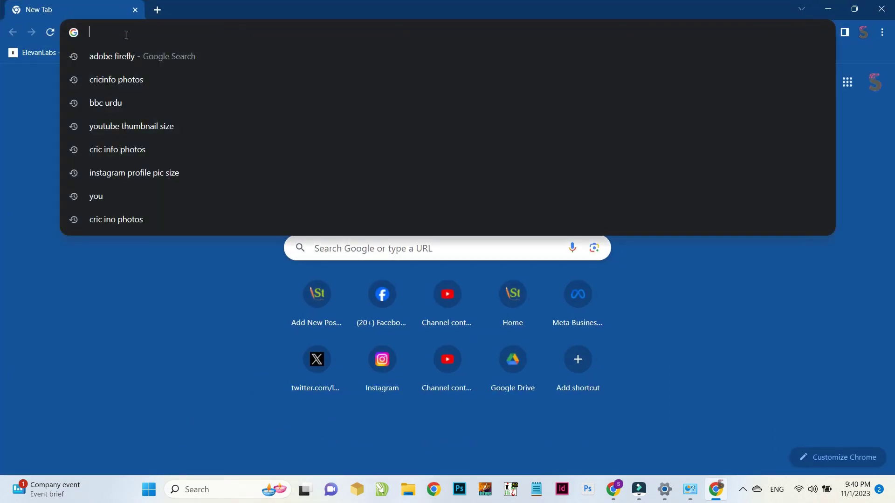
# Reopen Adobe's Firefly page on the India - English site from an "adobe firefly" search and try to sign in
pyautogui.click(130, 57)
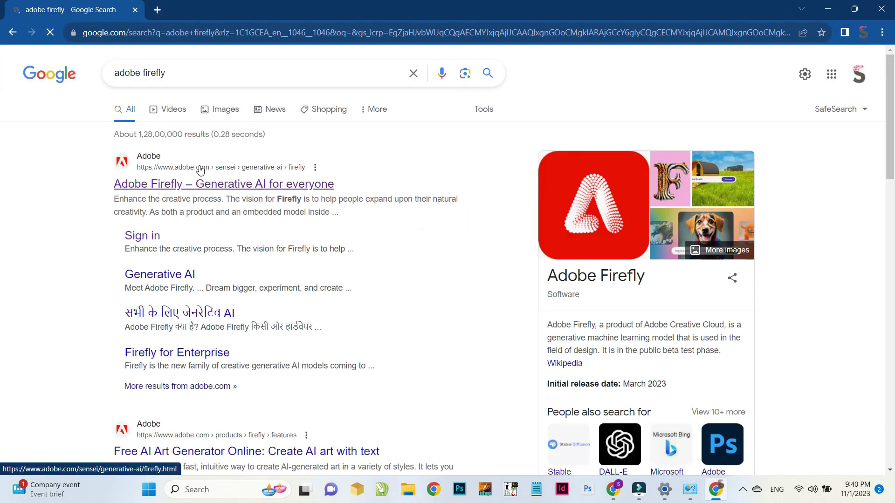
pyautogui.click(207, 186)
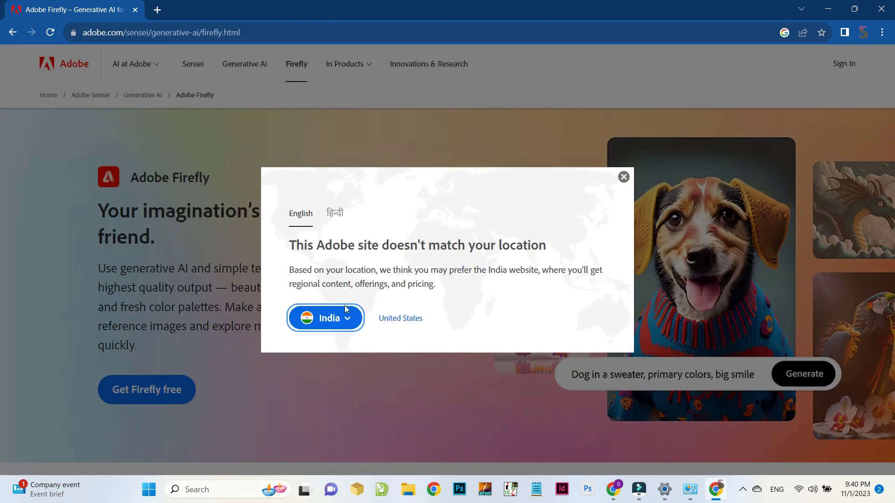
pyautogui.click(346, 309)
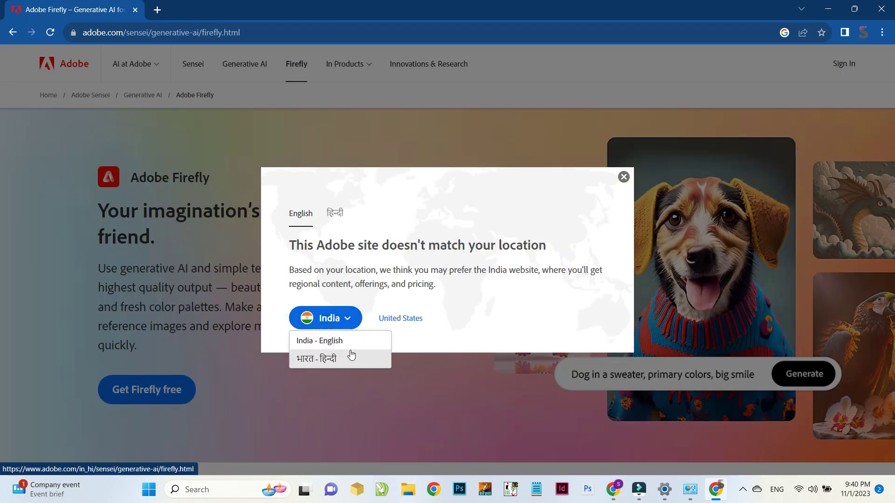
pyautogui.click(351, 345)
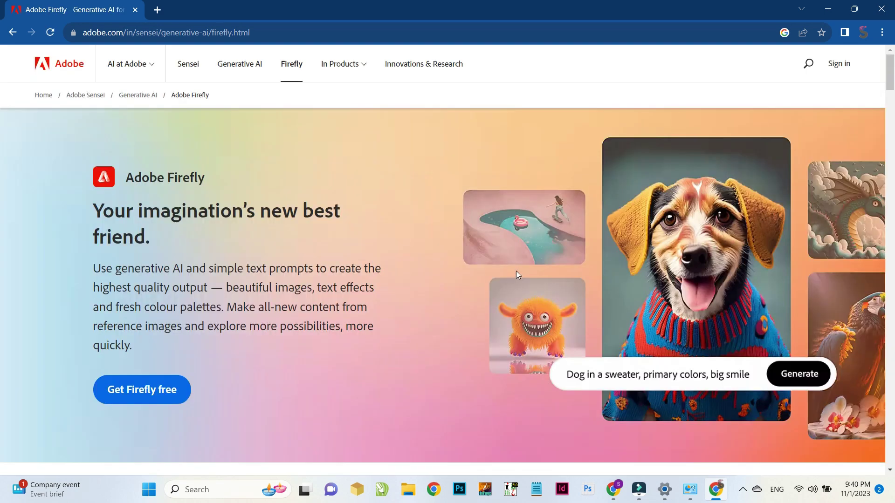
pyautogui.click(844, 68)
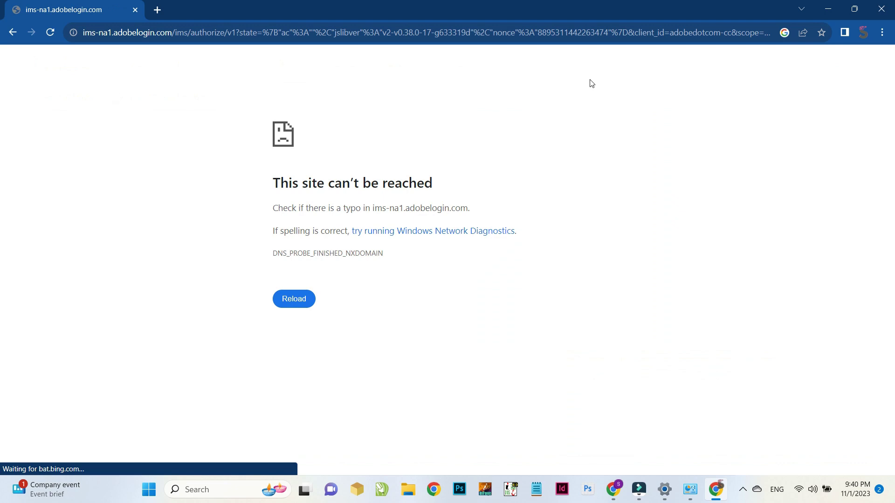
pyautogui.moveTo(268, 186); pyautogui.dragTo(464, 189)
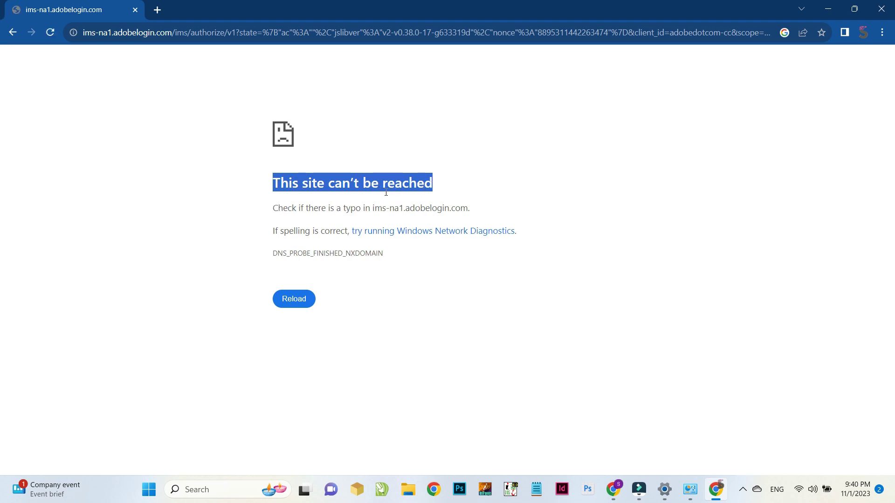
# Switch to Windows Settings and open the list of network adapters from the advanced network settings
pyautogui.click(666, 490)
pyautogui.click(665, 490)
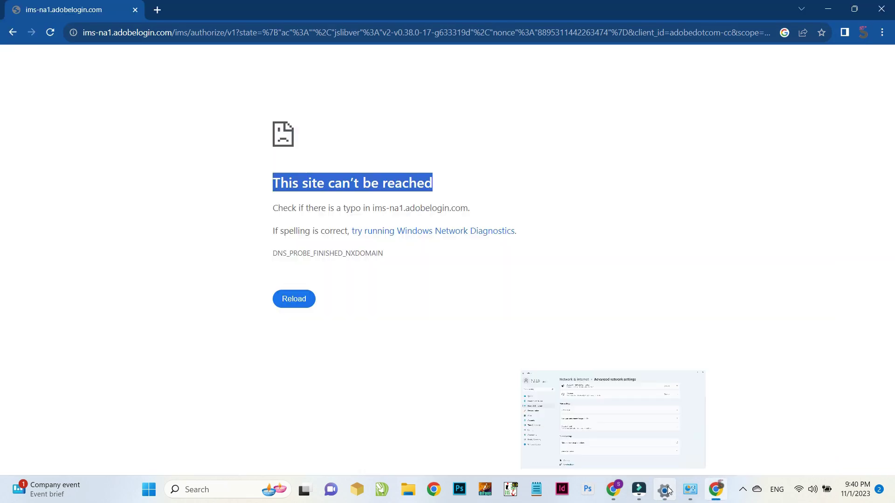
pyautogui.click(666, 490)
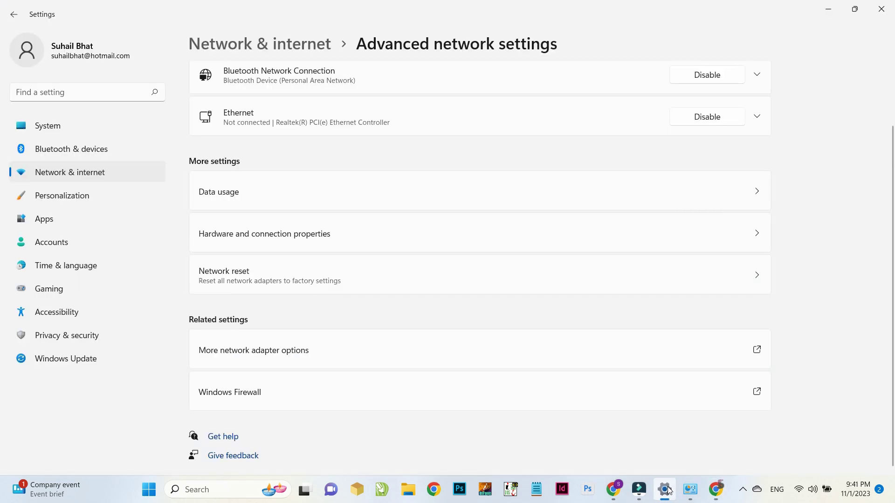
pyautogui.click(99, 177)
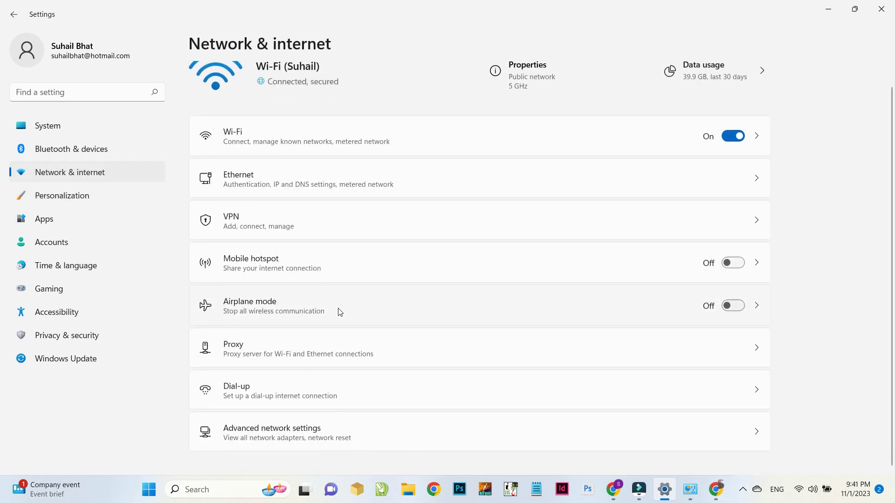
pyautogui.click(345, 436)
pyautogui.scroll(-2, 385, 332)
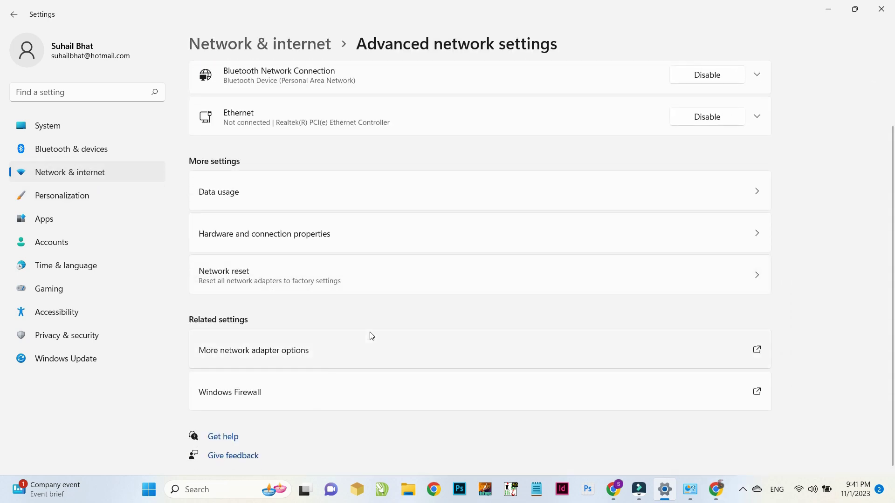
pyautogui.click(329, 359)
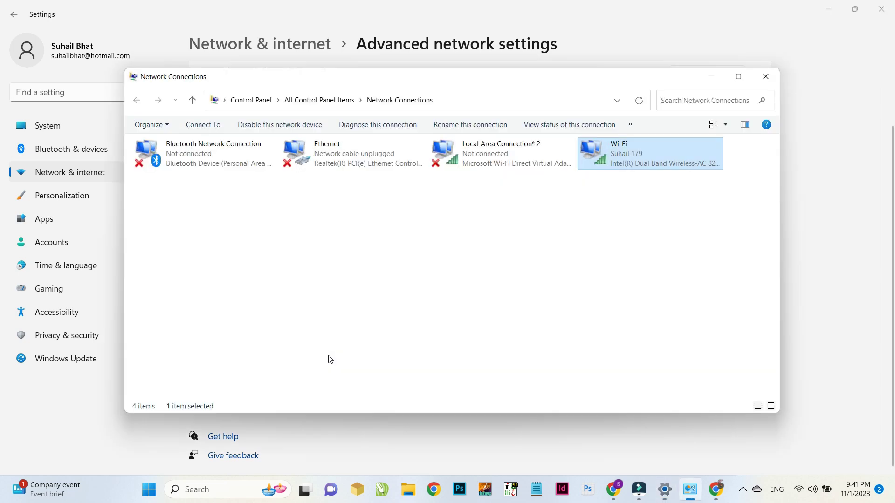
# Set the Wi-Fi adapter's Internet Protocol Version 4 (TCP/IPv4) to use manually entered DNS server addresses, with a preferred server starting with 1.1
pyautogui.doubleClick(635, 164)
pyautogui.click(390, 340)
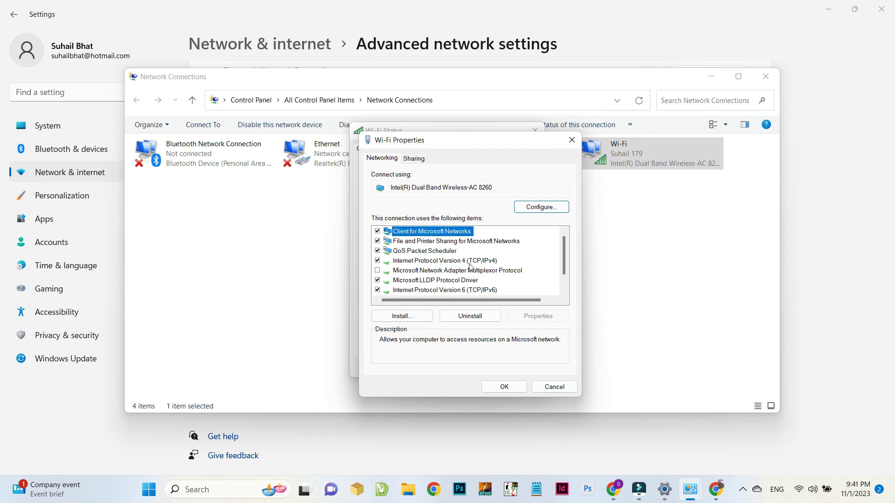
pyautogui.doubleClick(460, 263)
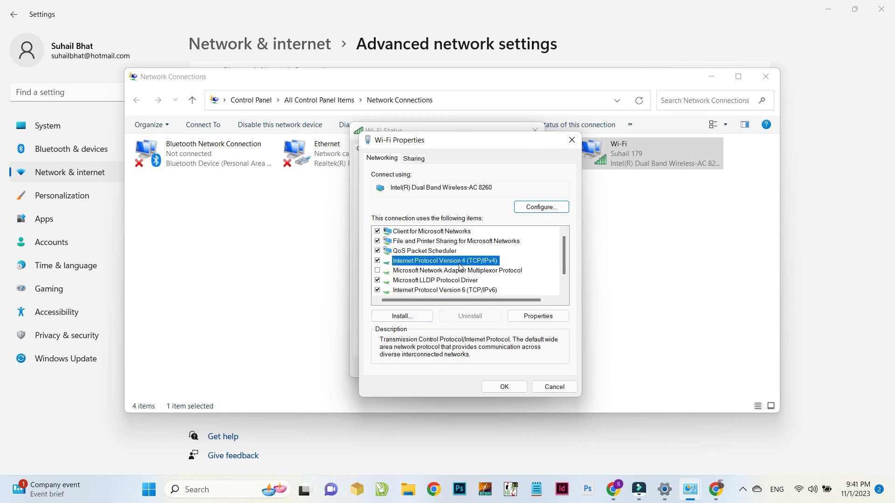
pyautogui.click(430, 343)
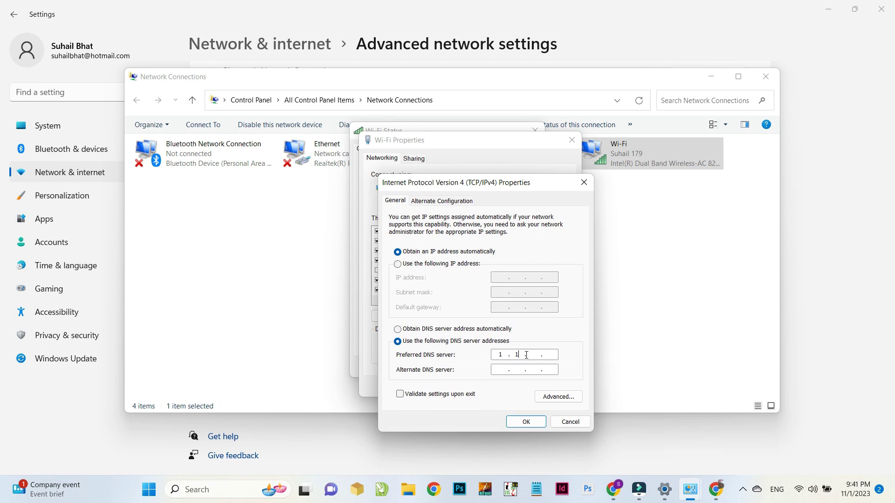
pyautogui.click(508, 370)
pyautogui.click(534, 426)
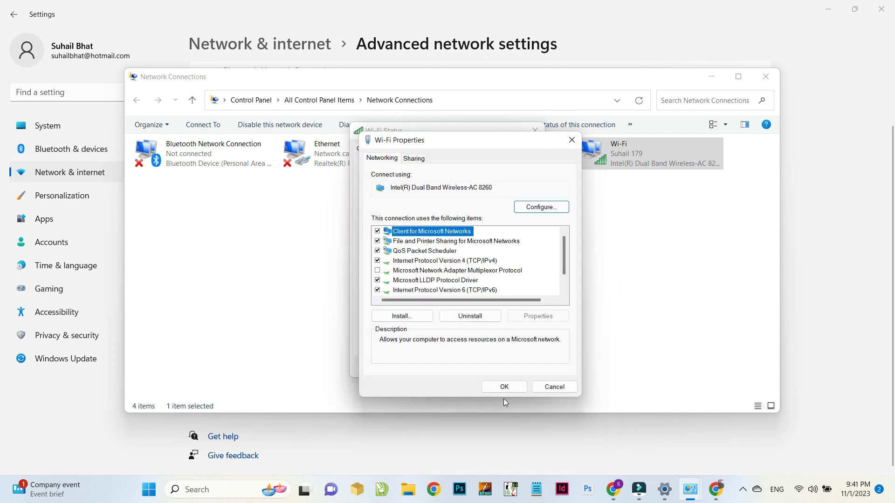
pyautogui.click(502, 387)
pyautogui.click(520, 367)
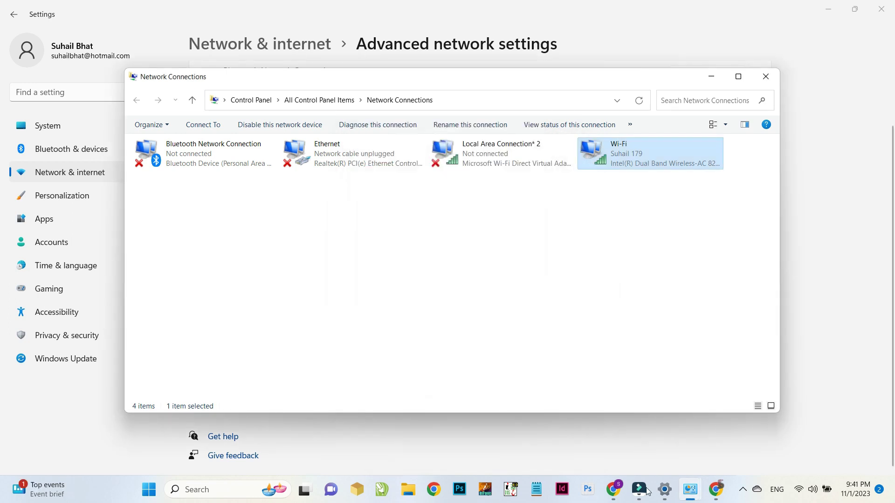
# Switch back to Chrome and reload the Adobe sign-in page that could not be reached
pyautogui.click(613, 490)
pyautogui.click(613, 490)
pyautogui.click(716, 490)
pyautogui.click(299, 299)
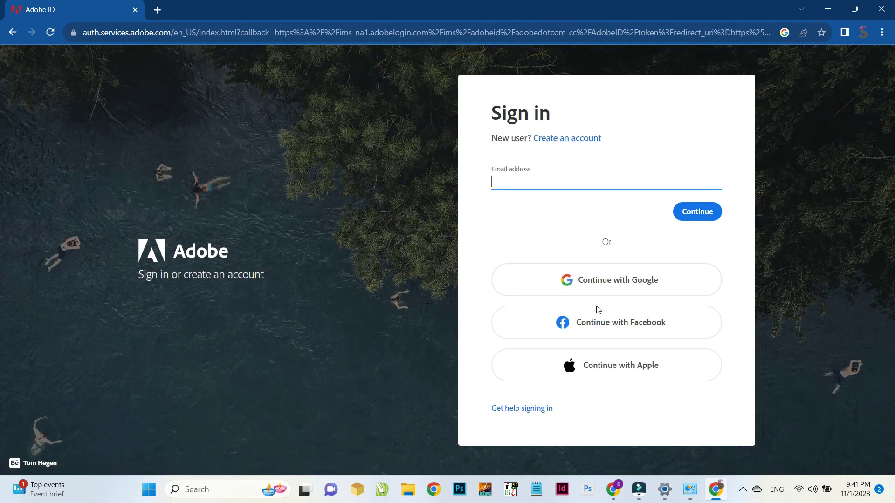
pyautogui.click(591, 288)
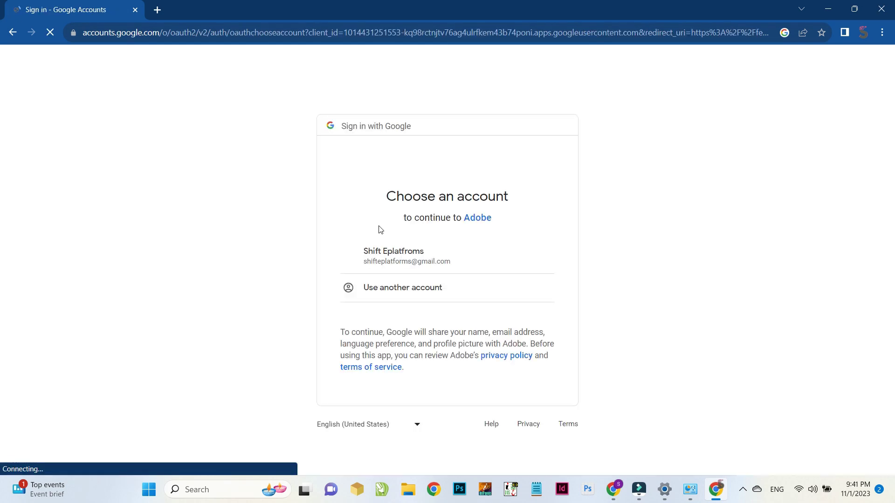
pyautogui.click(397, 263)
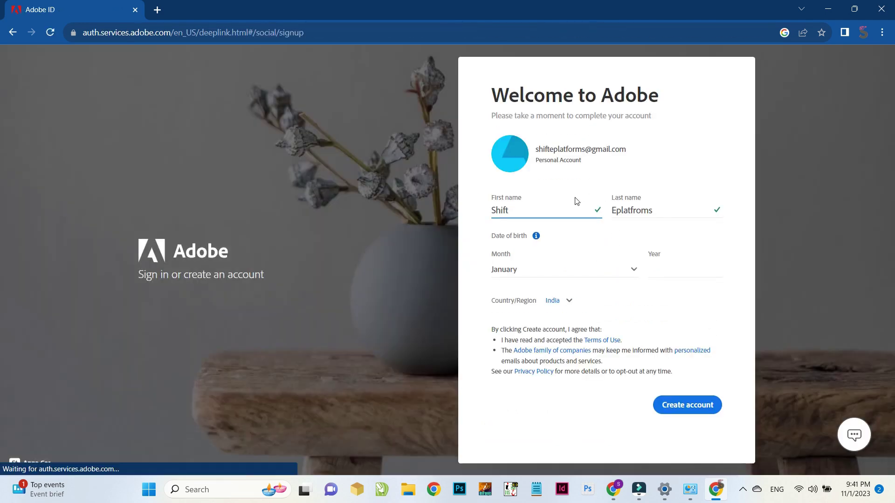
pyautogui.click(702, 411)
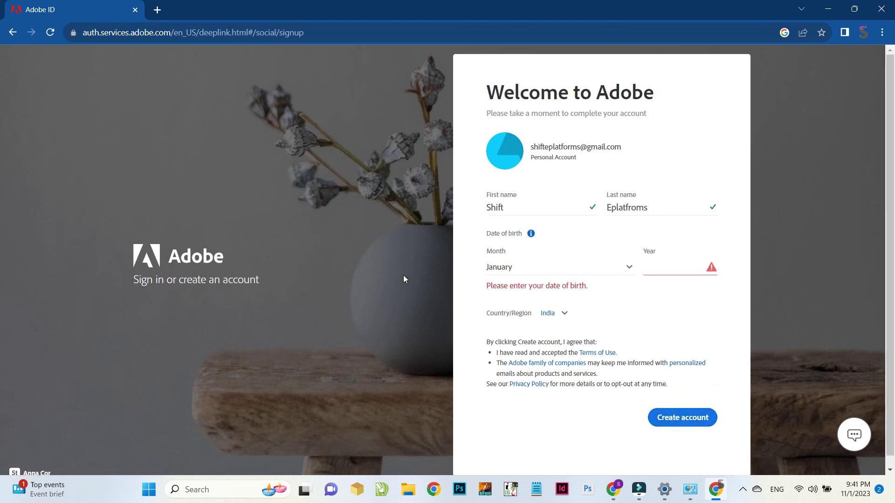
pyautogui.click(12, 32)
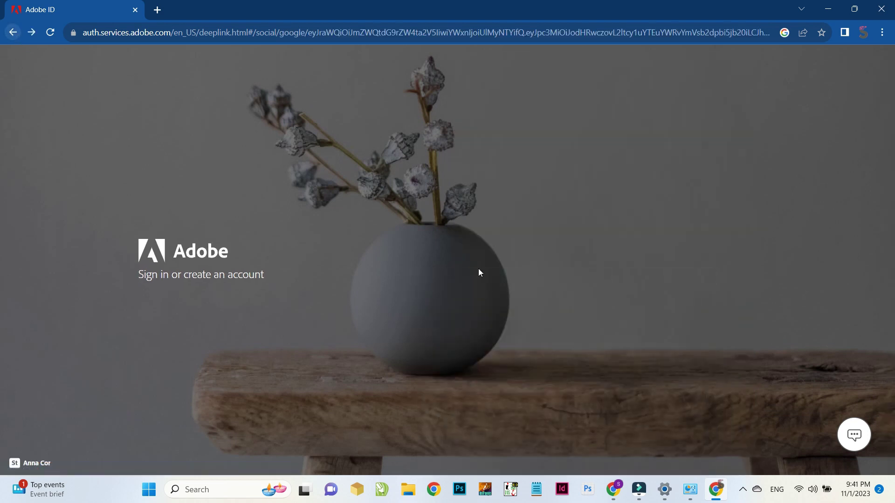
pyautogui.click(12, 32)
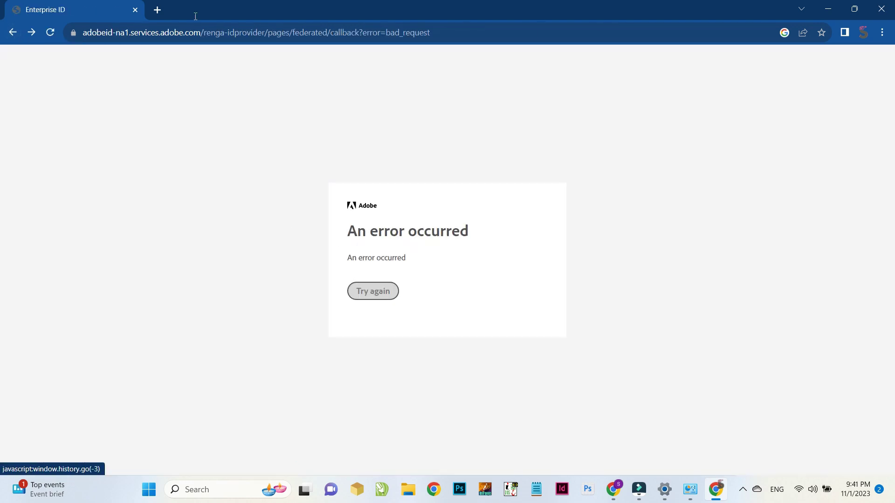
# Reopen Adobe's Firefly page from an "adobe firefly" search and go to its sign-in form
pyautogui.click(179, 34)
pyautogui.write('a')
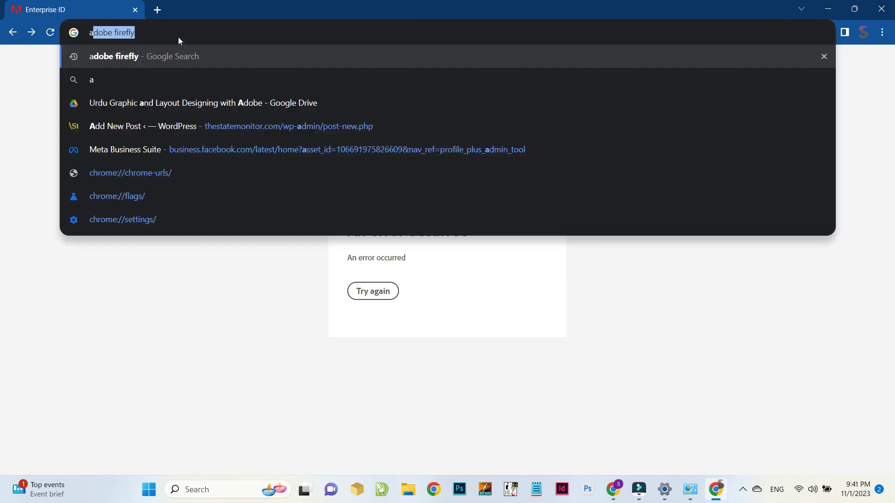
pyautogui.press('Return')
pyautogui.click(140, 236)
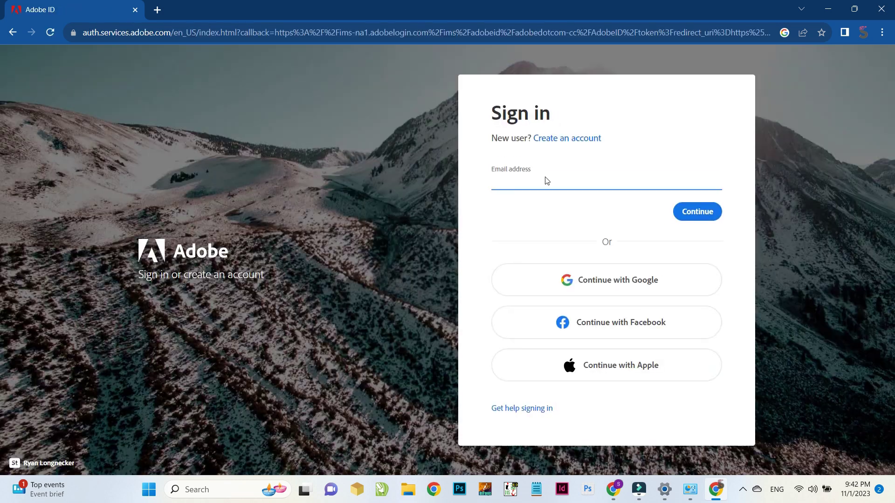
# Continue with the Google account, fill in the birth year on Adobe's welcome form, and create the account
pyautogui.click(607, 293)
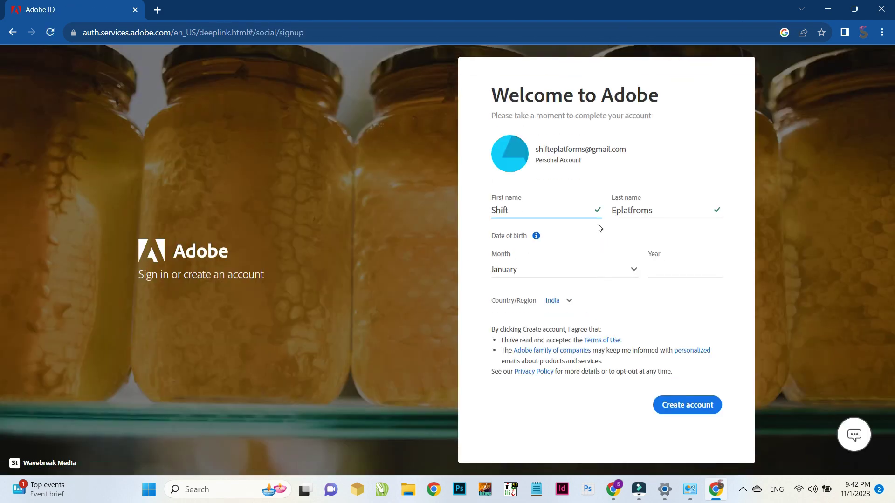
pyautogui.click(655, 271)
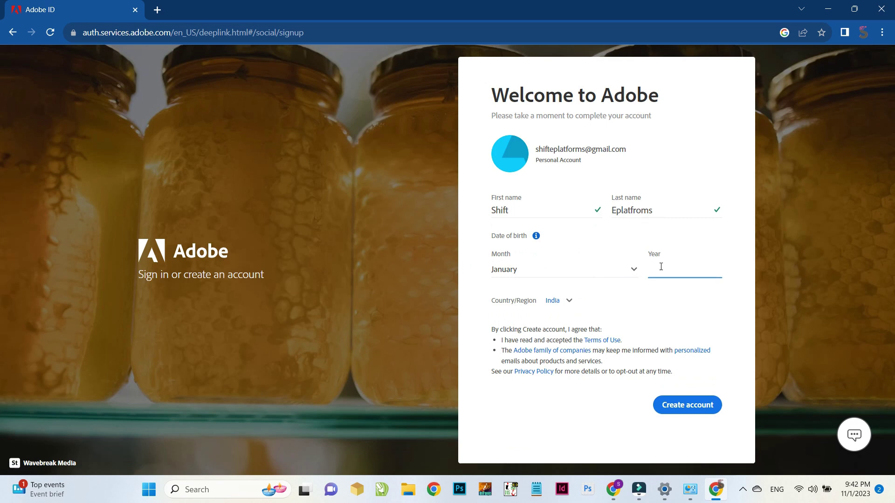
pyautogui.write('1984')
pyautogui.click(691, 406)
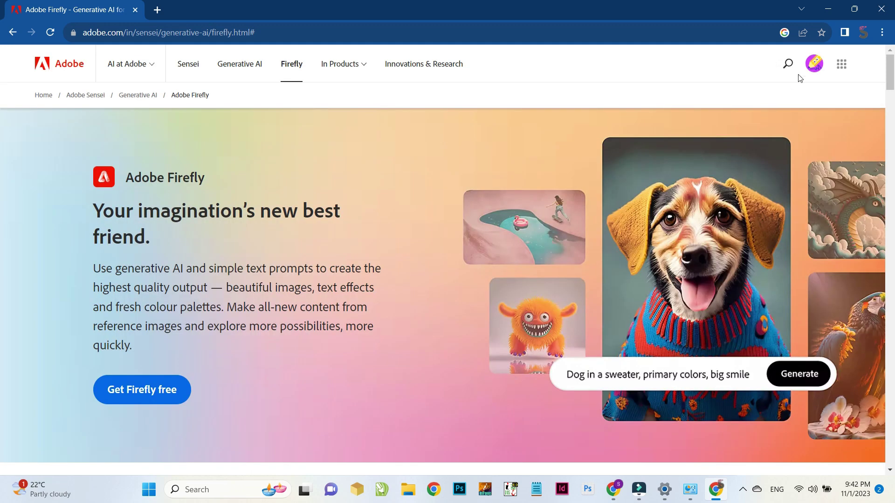
# Look through the Firefly page's feature descriptions and compare its Free and Premium plans
pyautogui.scroll(-5, 276, 254)
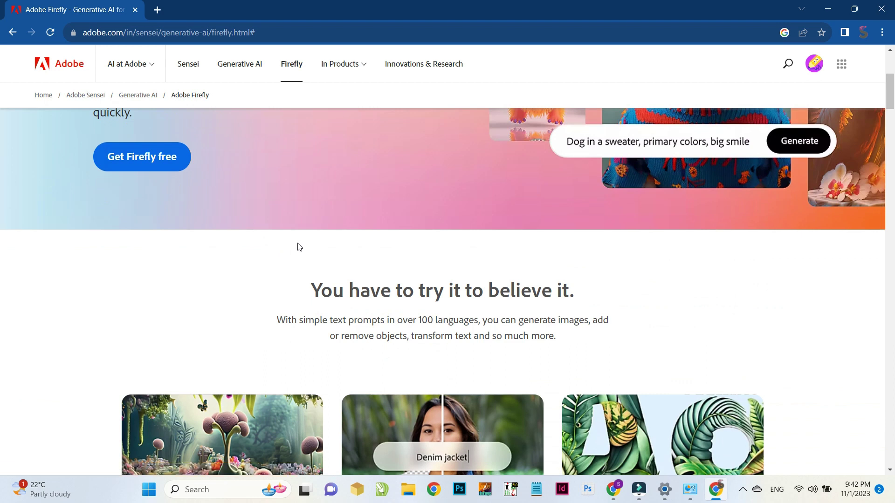
pyautogui.scroll(-4, 299, 245)
pyautogui.scroll(-2, 301, 242)
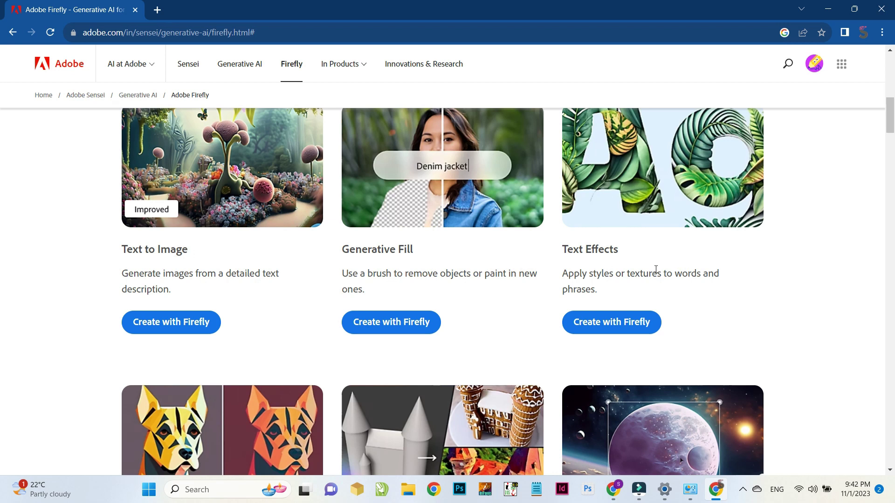
pyautogui.scroll(-2, 656, 269)
pyautogui.scroll(-1, 182, 358)
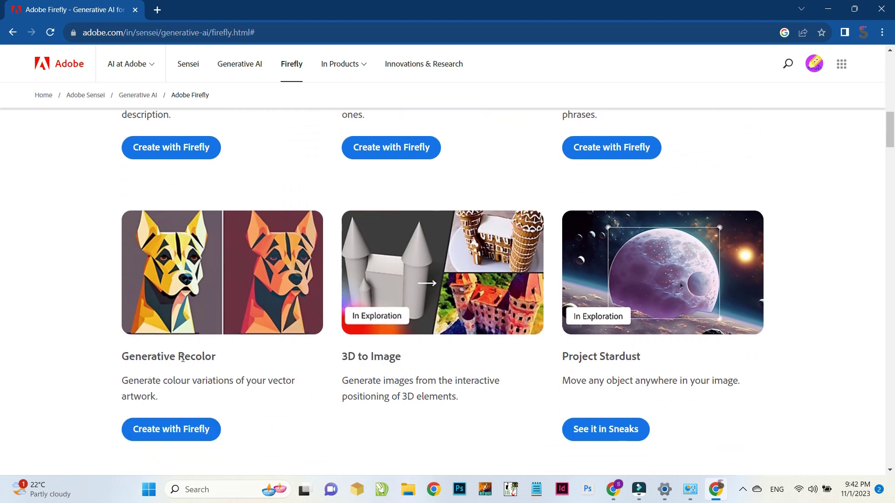
pyautogui.scroll(-2, 182, 358)
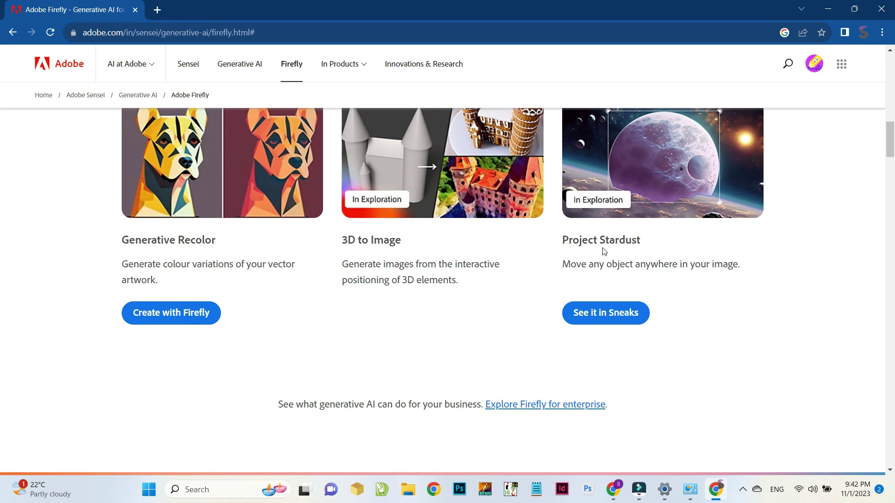
pyautogui.scroll(-4, 605, 252)
pyautogui.scroll(3, 602, 261)
pyautogui.scroll(-7, 578, 255)
pyautogui.scroll(3, 555, 242)
pyautogui.scroll(-6, 555, 248)
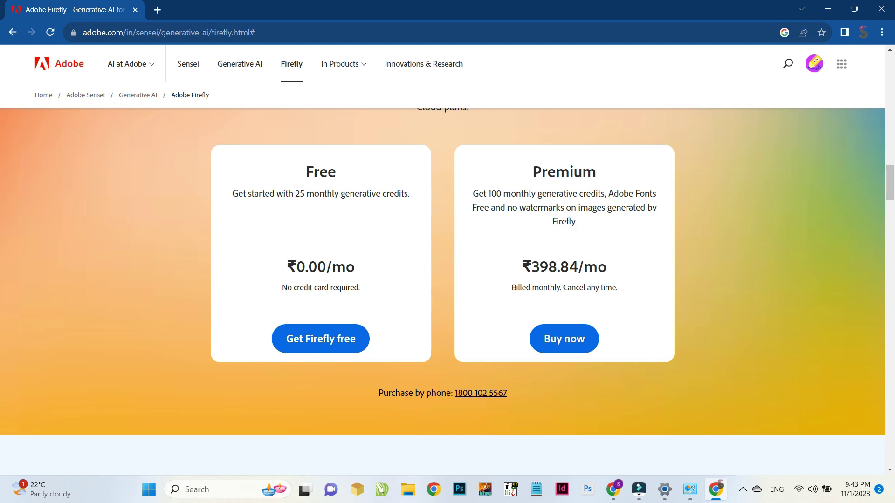
pyautogui.scroll(5, 582, 268)
pyautogui.scroll(-3, 570, 268)
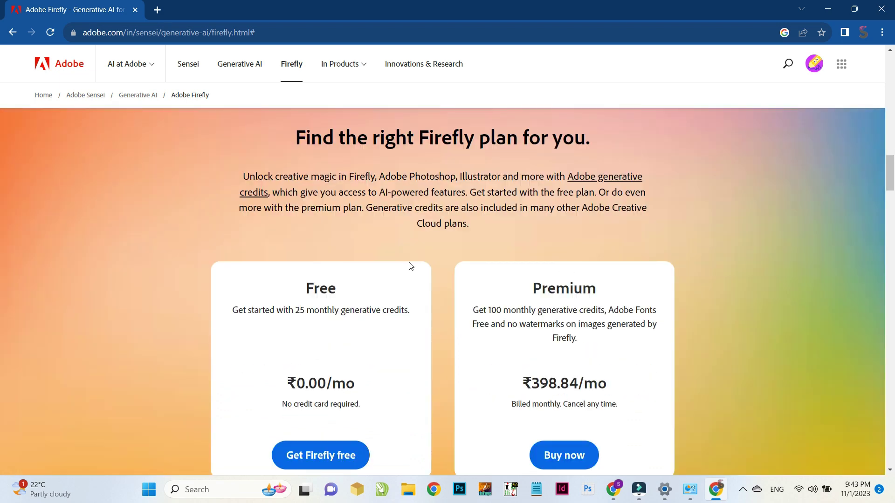
pyautogui.scroll(5, 409, 266)
pyautogui.scroll(-7, 409, 265)
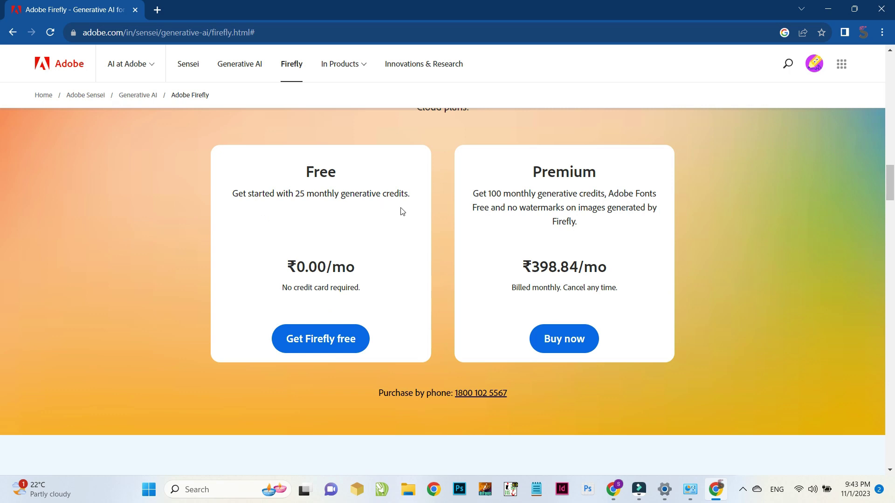
# Start Generative Fill from the Firefly feature cards and agree to the generative AI user guidelines
pyautogui.scroll(8, 404, 215)
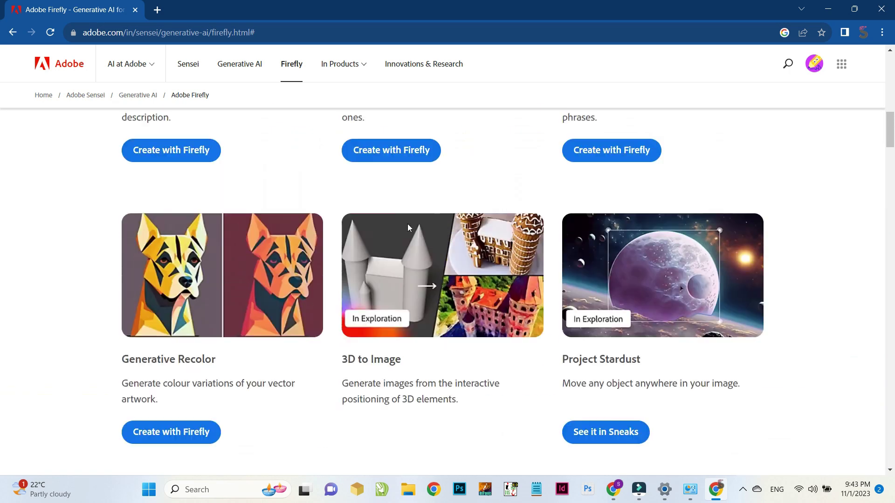
pyautogui.scroll(3, 407, 227)
pyautogui.scroll(3, 415, 226)
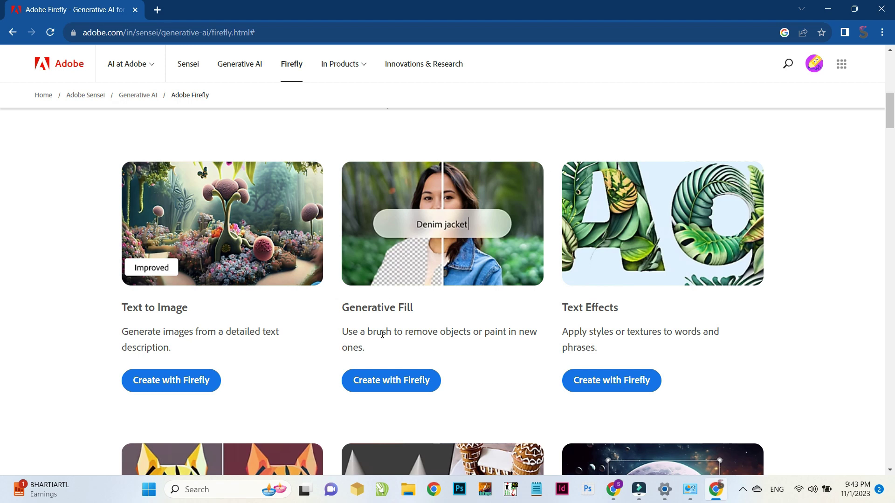
pyautogui.click(388, 385)
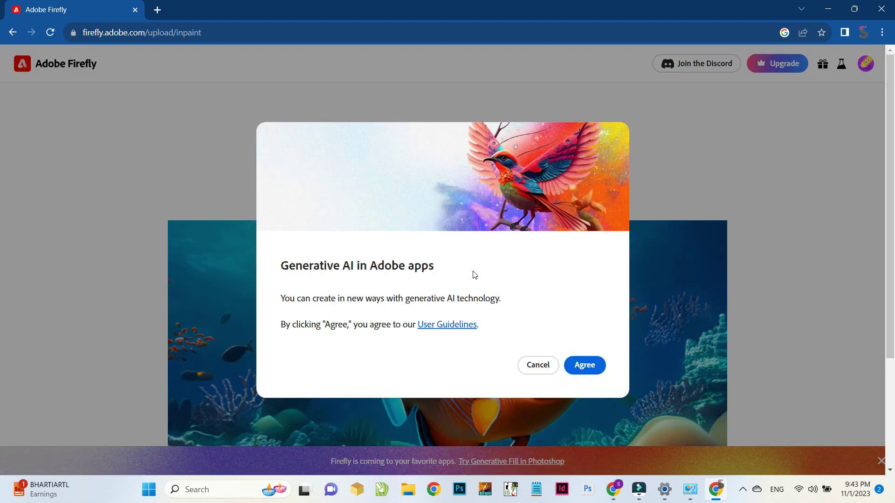
pyautogui.click(595, 368)
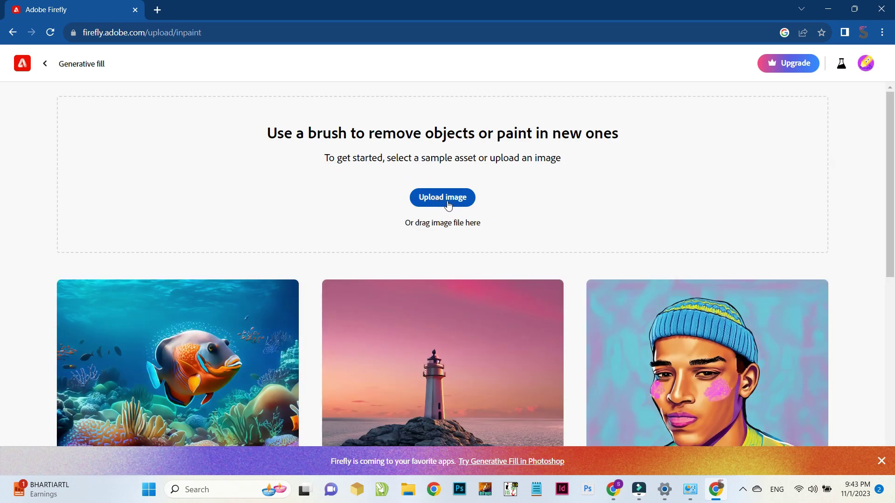
# Upload the image "thm" to Generative Fill from D:\Youtube\Shift\Generative Fill\Adobe Login Error and Intro\Material
pyautogui.scroll(-8, 444, 206)
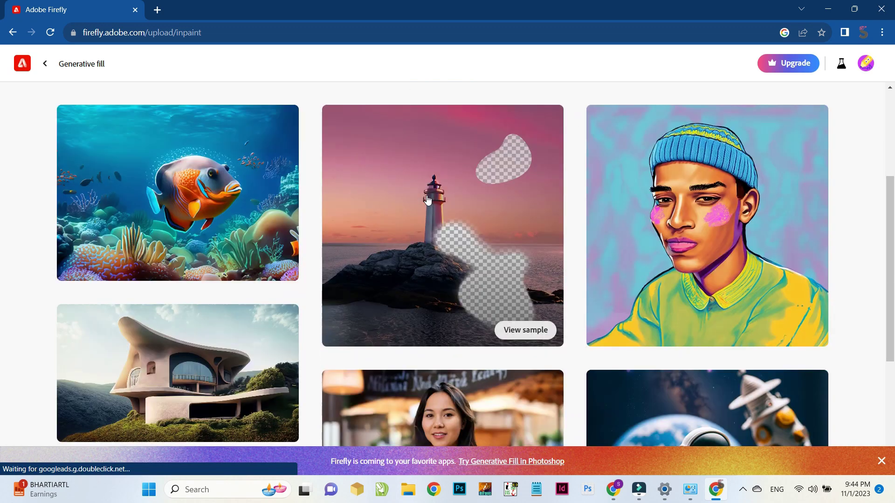
pyautogui.scroll(4, 440, 201)
pyautogui.scroll(4, 440, 201)
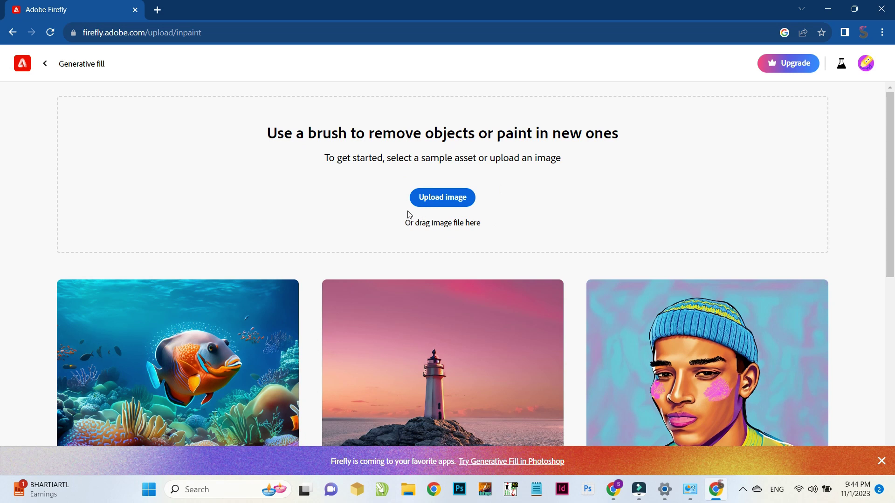
pyautogui.click(461, 200)
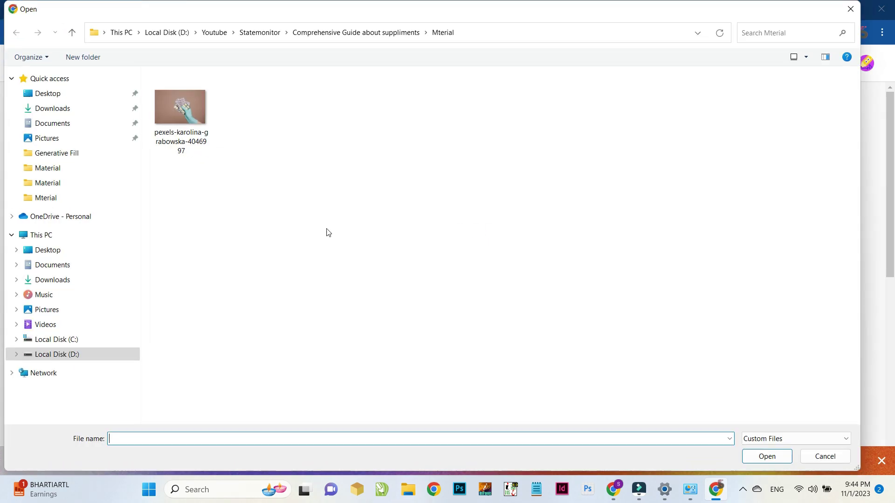
pyautogui.click(49, 356)
pyautogui.click(177, 401)
pyautogui.doubleClick(177, 401)
pyautogui.doubleClick(183, 169)
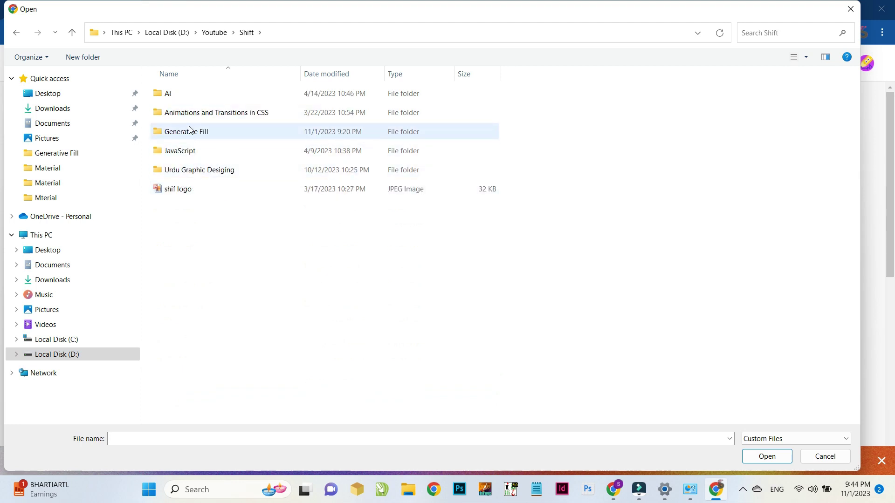
pyautogui.doubleClick(198, 132)
pyautogui.doubleClick(204, 114)
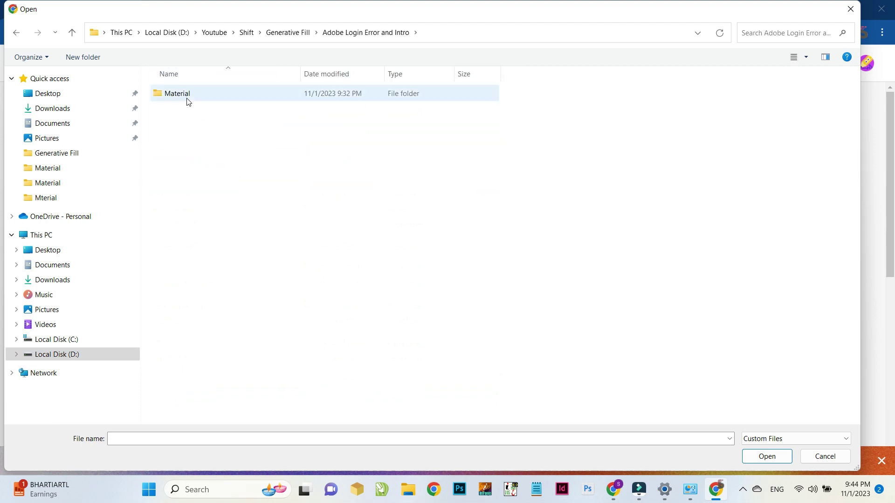
pyautogui.doubleClick(187, 94)
pyautogui.doubleClick(254, 100)
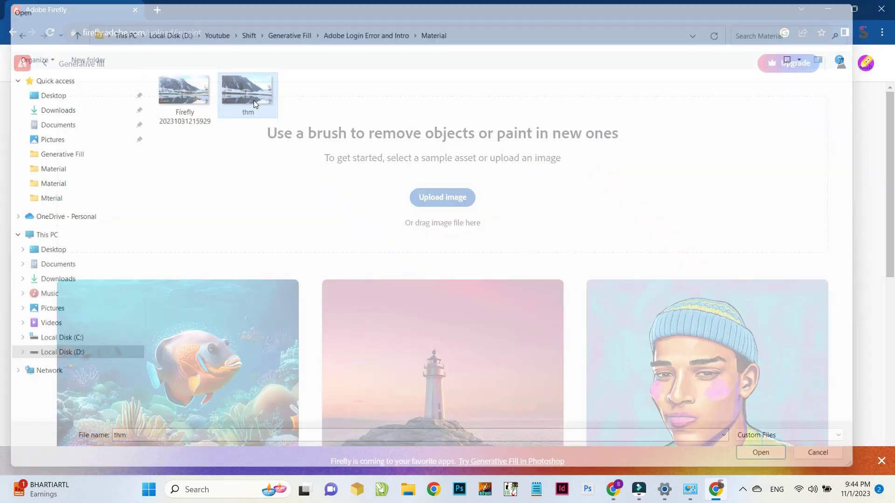